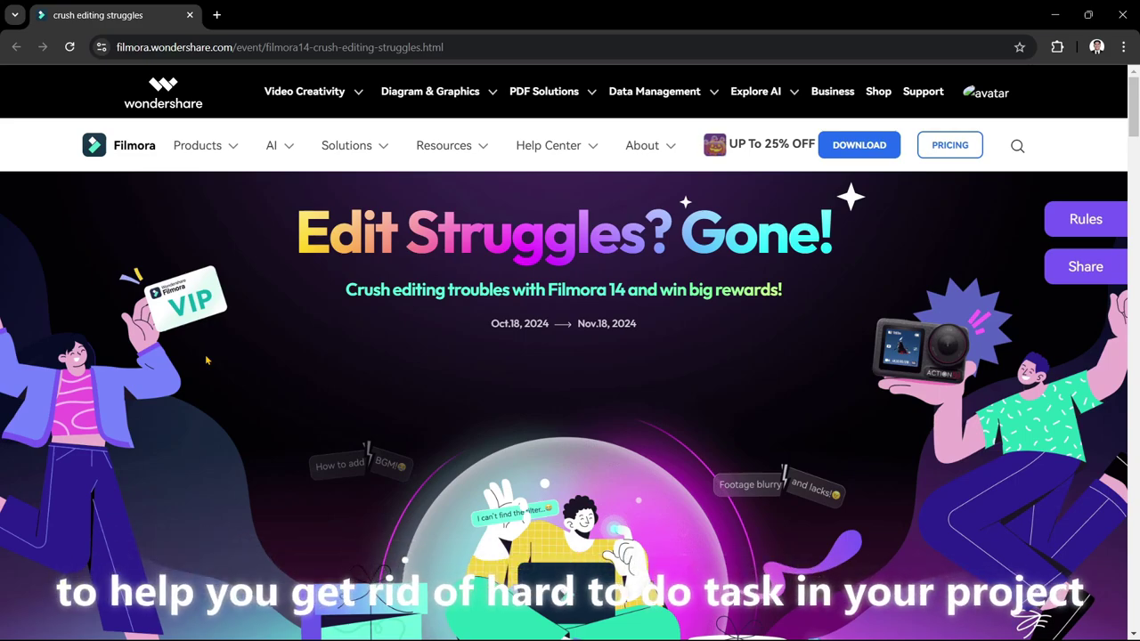
- Scroll the Filmora 14 event page down to the 'To get 7-day free trial!' challenge
scroll(207, 360, down, 6)
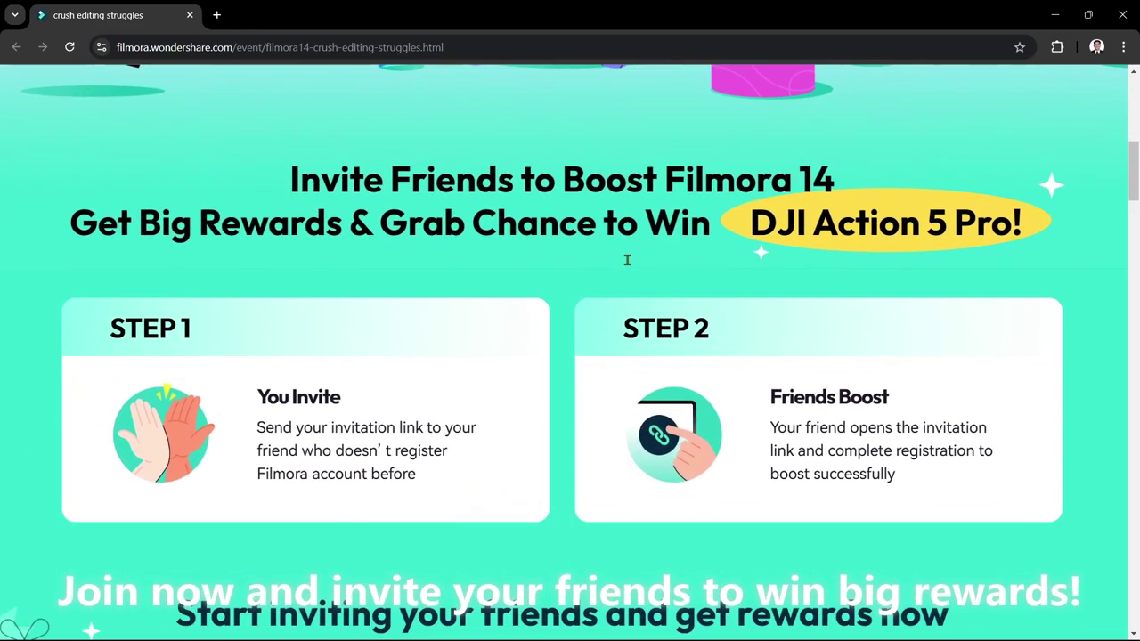
scroll(792, 214, down, 5)
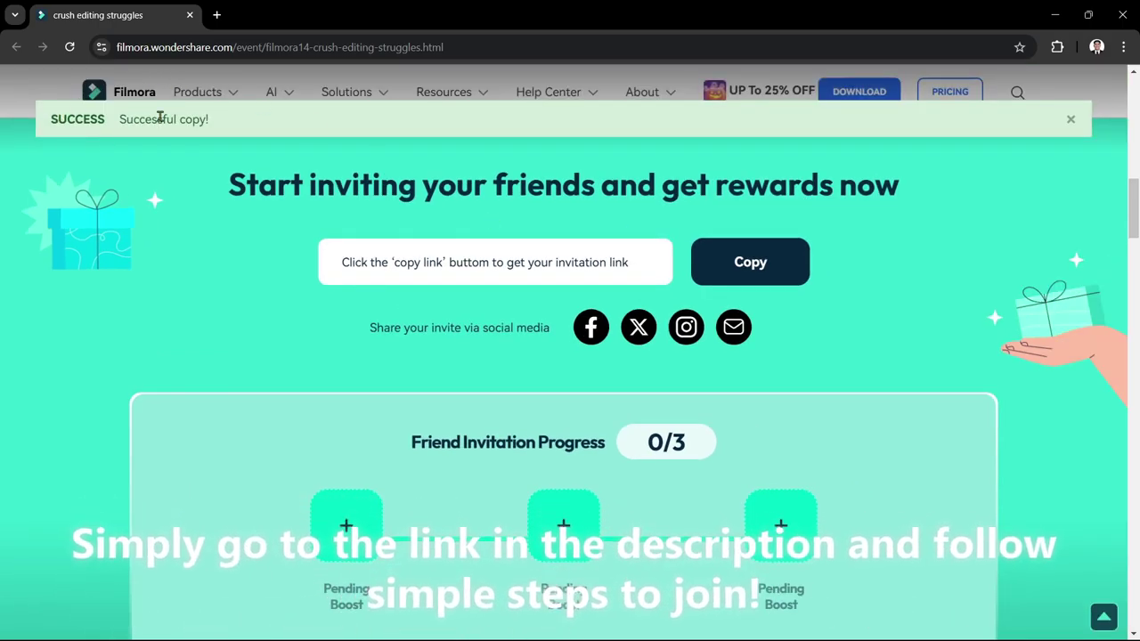
scroll(465, 339, down, 2)
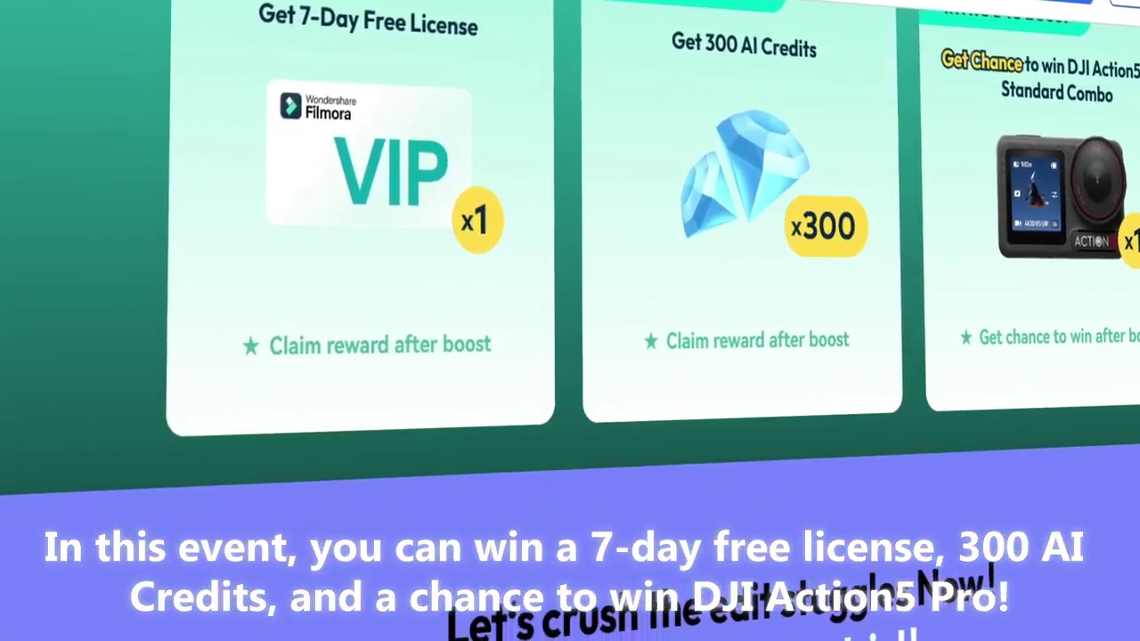
scroll(719, 538, down, 5)
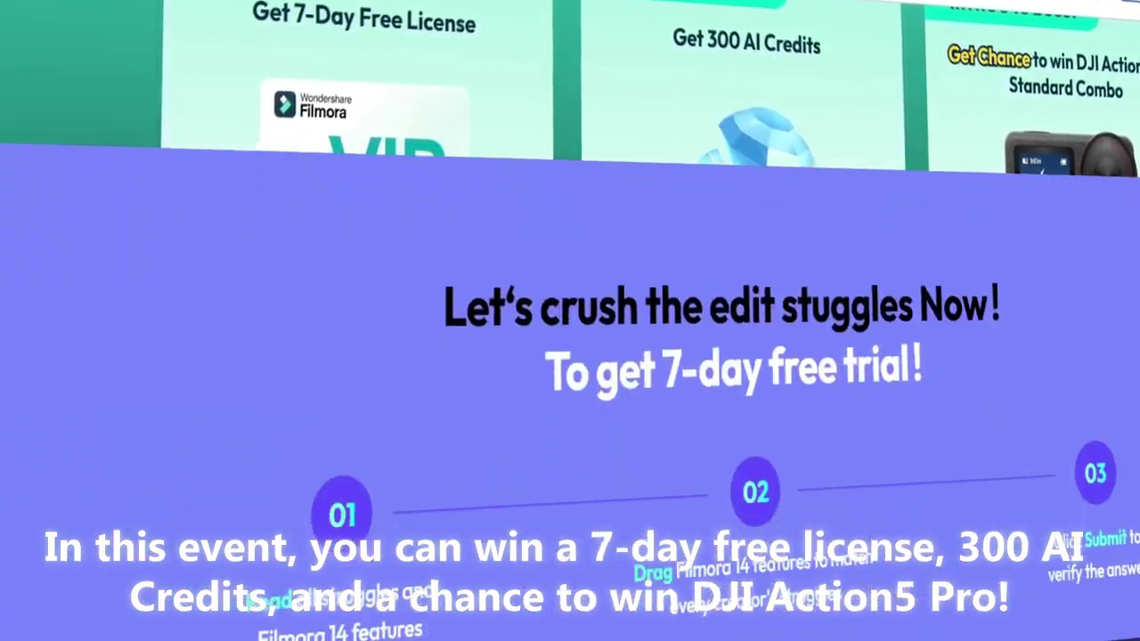
- Match the first three creator struggle cards with their Filmora 14 feature chips
scroll(719, 537, up, 1)
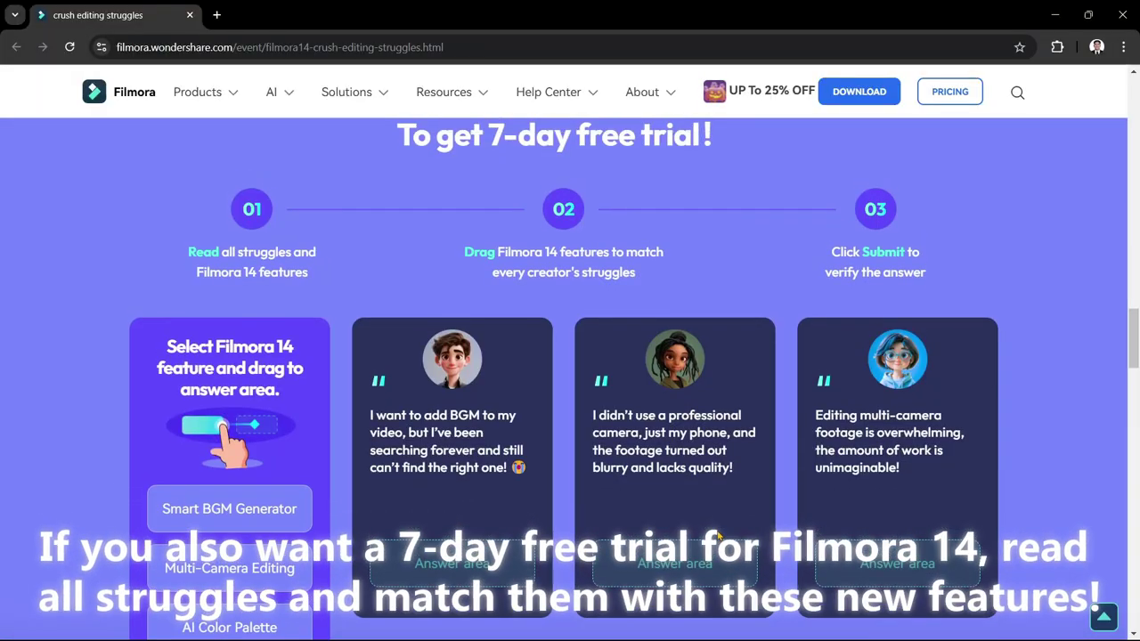
scroll(270, 423, down, 4)
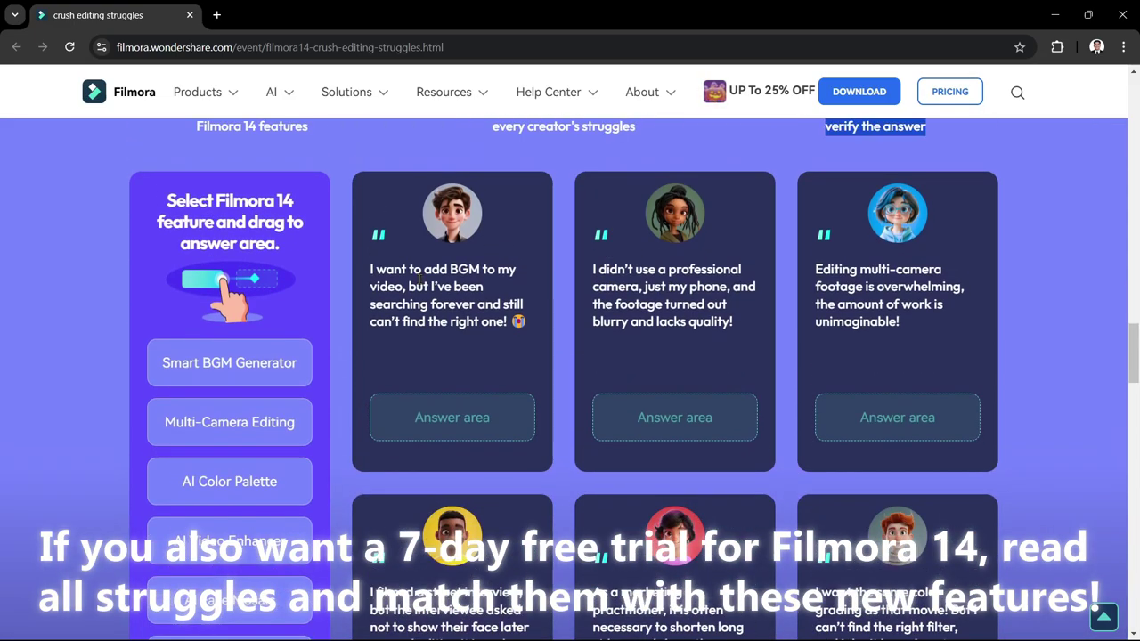
scroll(270, 423, up, 2)
scroll(271, 423, down, 1)
drag(229, 326, 535, 330)
drag(229, 503, 675, 379)
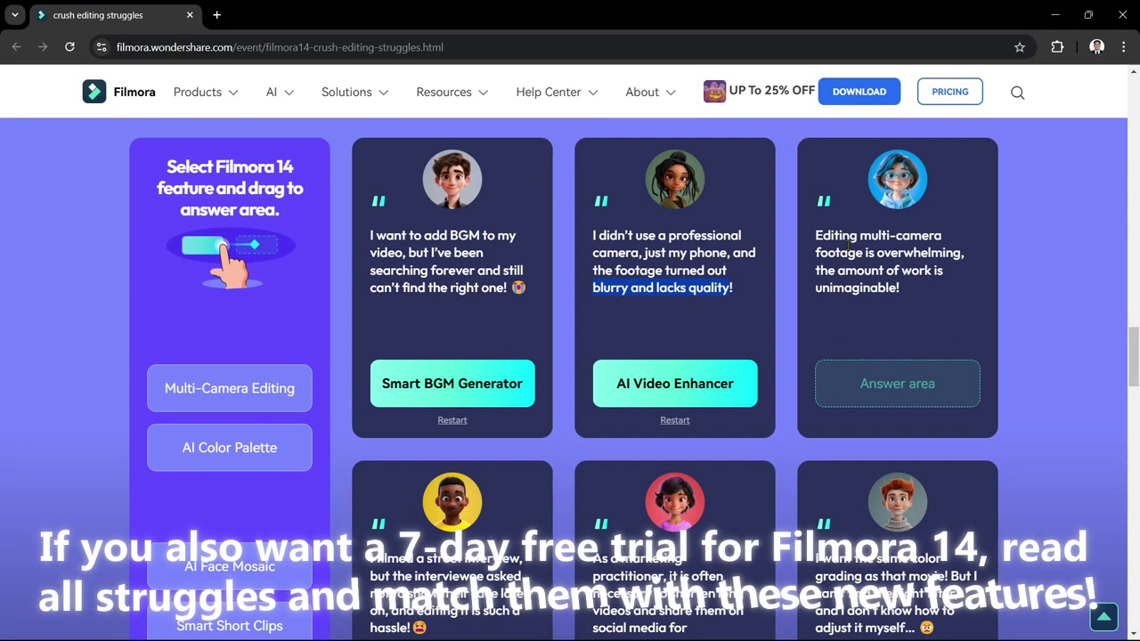
drag(229, 390, 898, 379)
- Match AI Face Mosaic, Smart Short Clips and AI Color Palette to their struggles, then submit
scroll(371, 345, down, 3)
drag(229, 313, 436, 427)
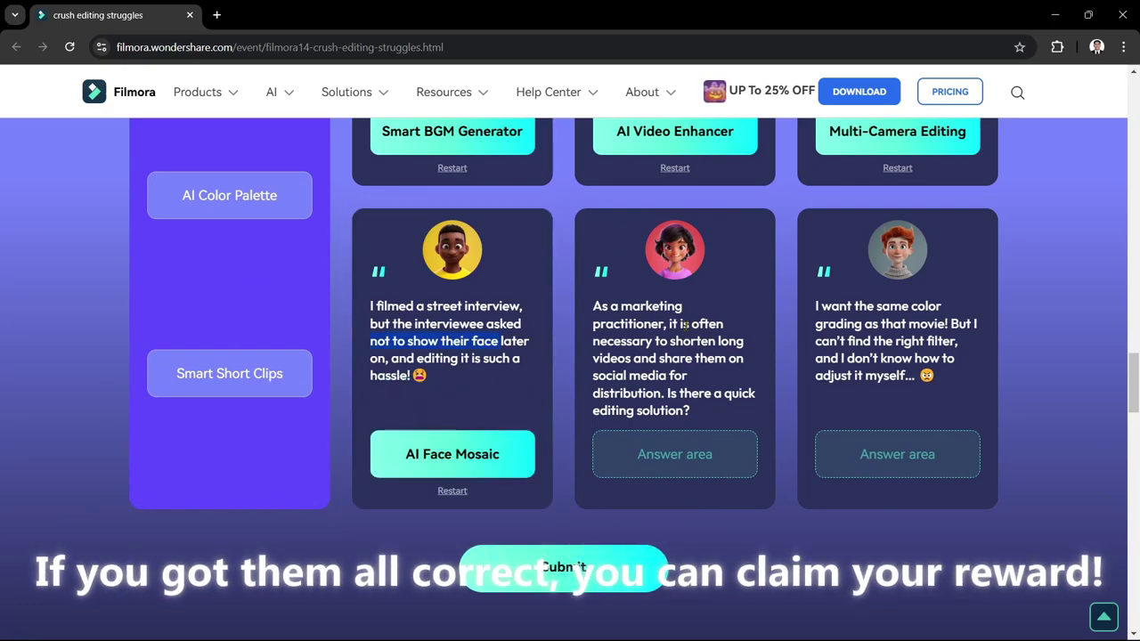
drag(229, 373, 674, 455)
drag(229, 195, 897, 454)
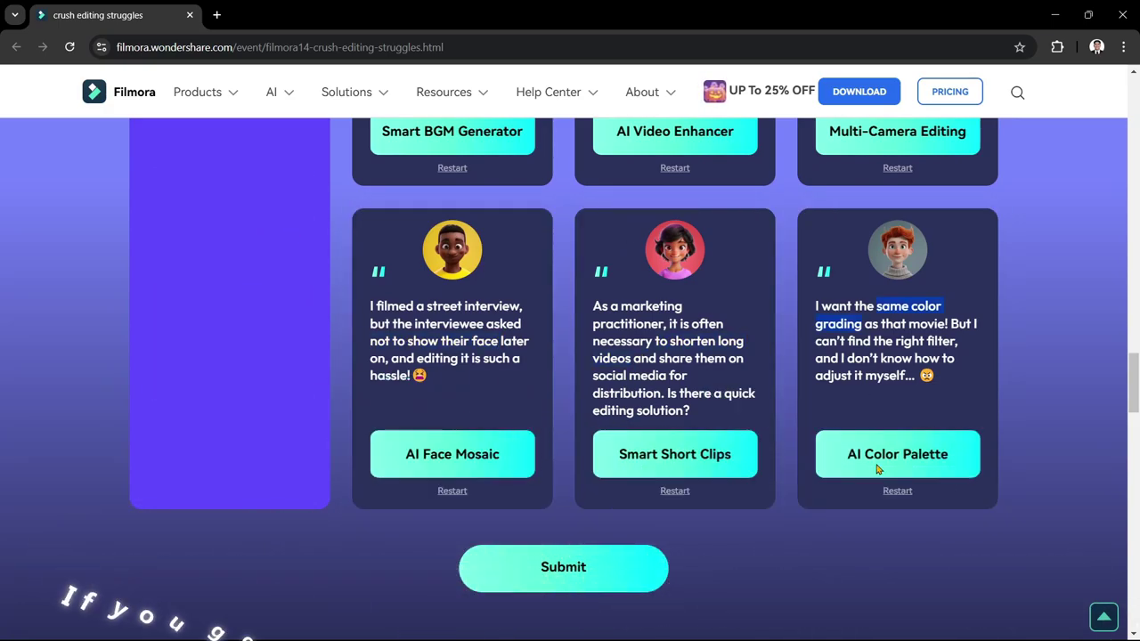
click(588, 570)
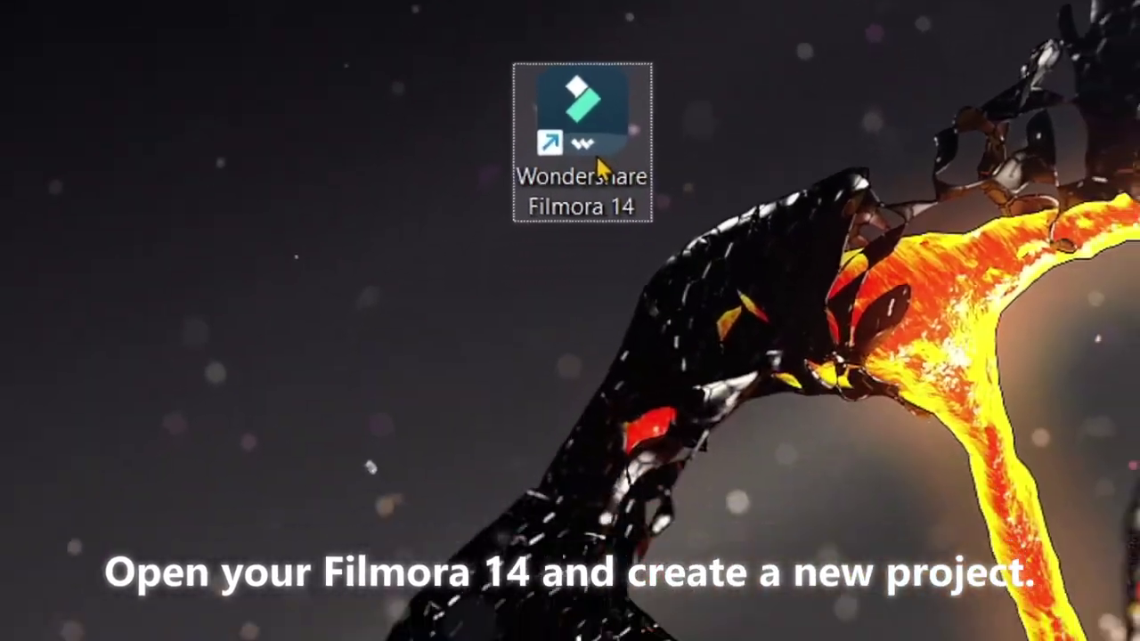
- Launch Filmora 14 from its desktop shortcut to open the jellyfish clip project
double_click(556, 321)
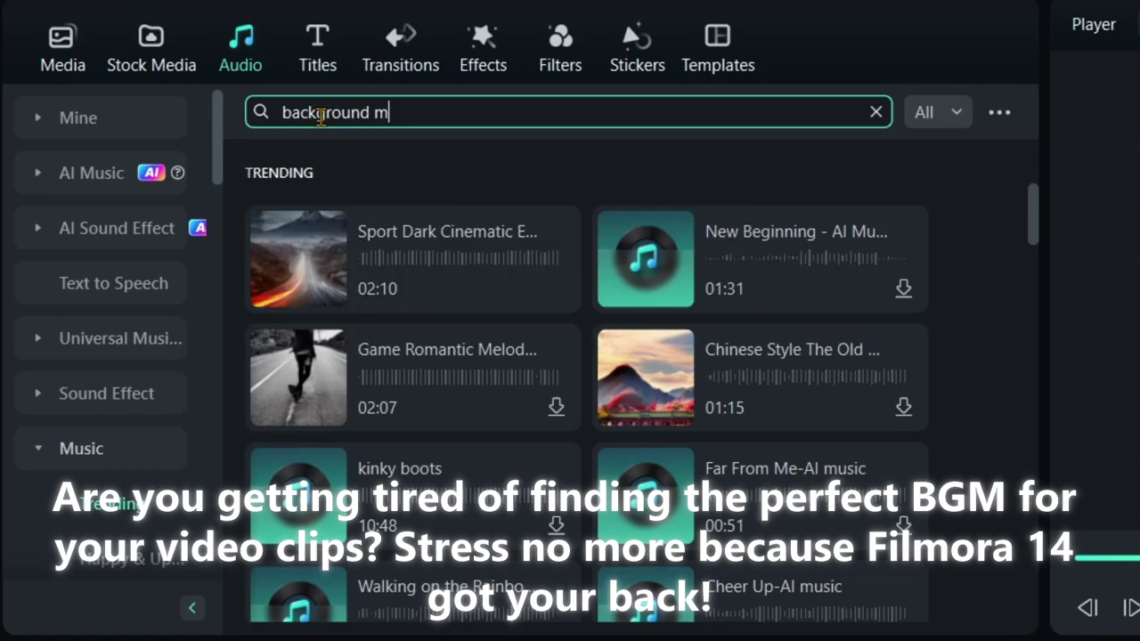
- Search the audio library for 'background music' and scroll through the matching tracks
text(usic)
key(Return)
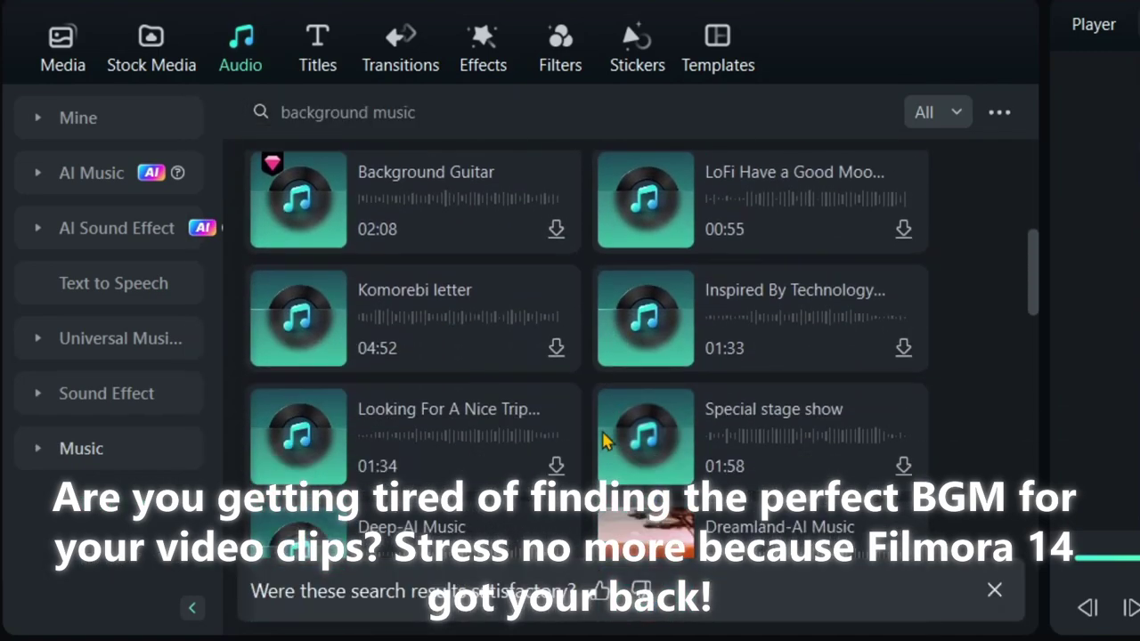
scroll(392, 418, down, 1)
scroll(383, 267, down, 5)
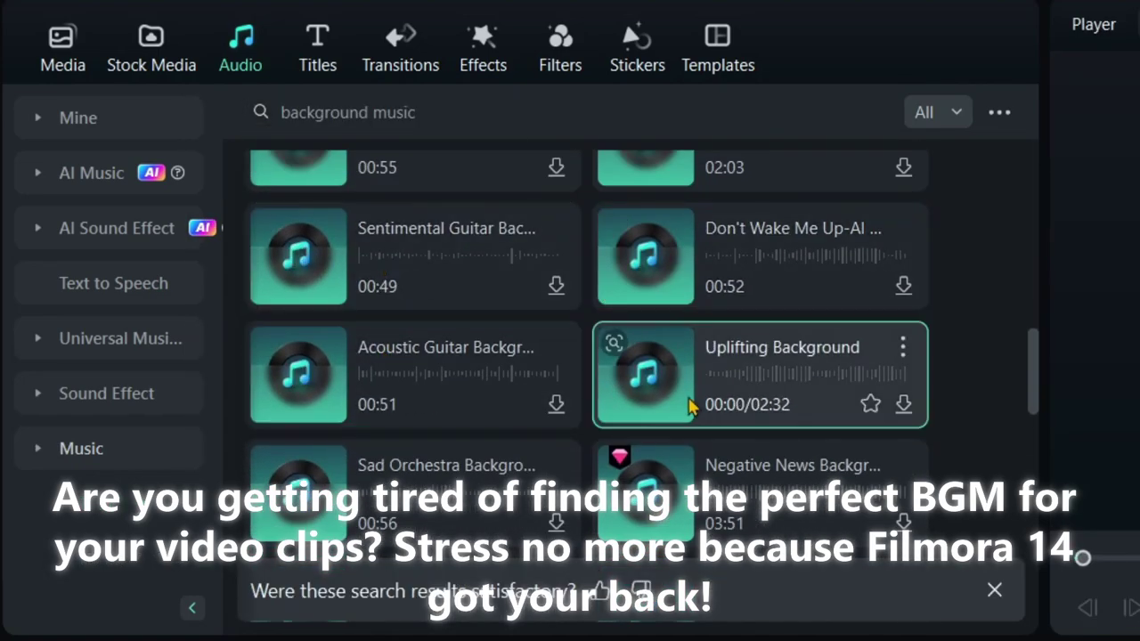
scroll(685, 407, down, 3)
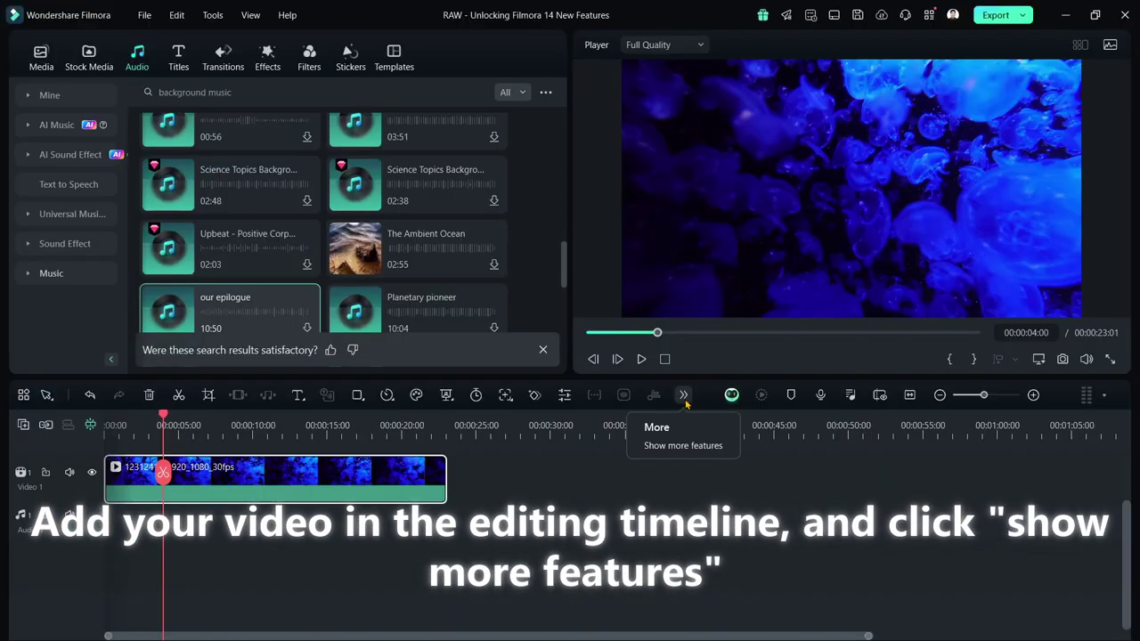
- Run Smart BGM Generation from the timeline's More features menu to add music under the jellyfish clip
click(554, 319)
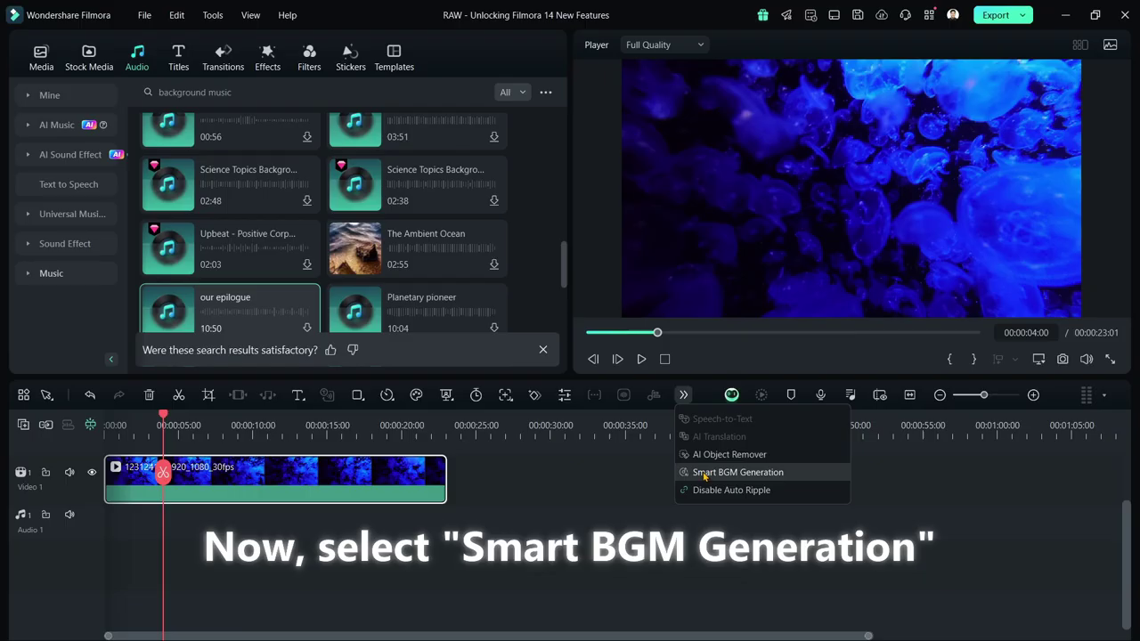
click(704, 473)
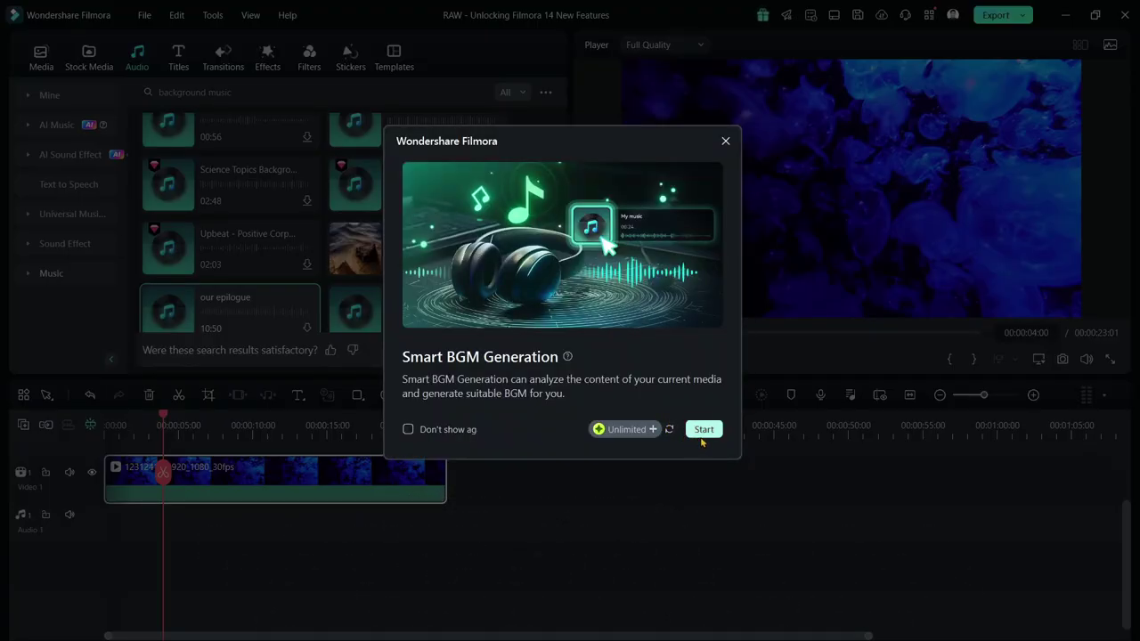
click(699, 433)
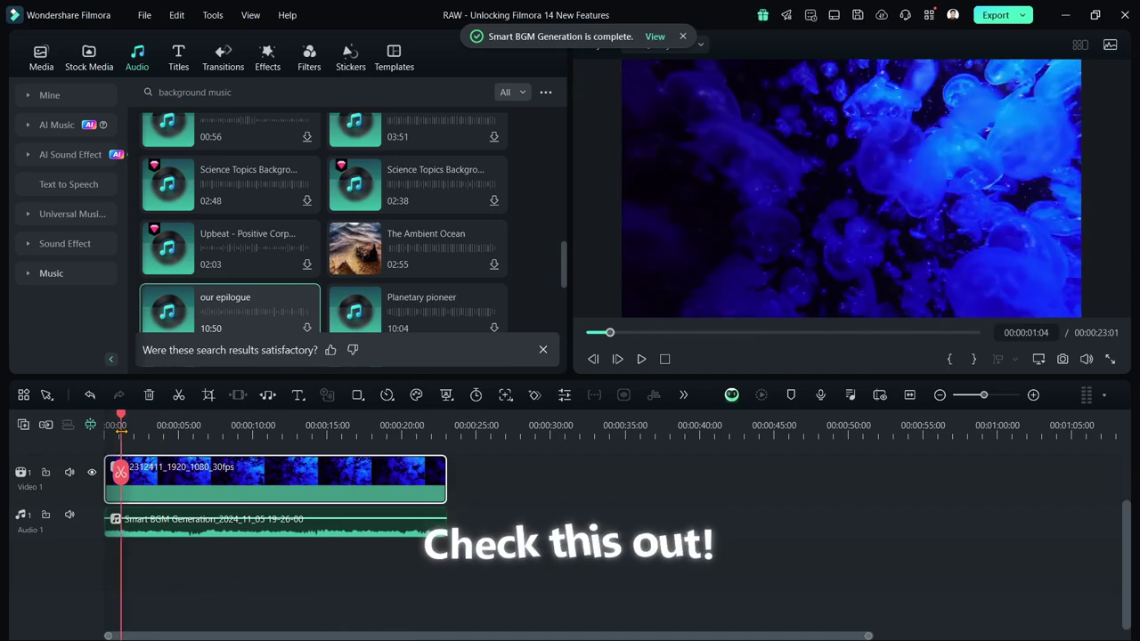
- Play the jellyfish clip with its generated music from the start and thumbs-up the search results
click(105, 424)
key(space)
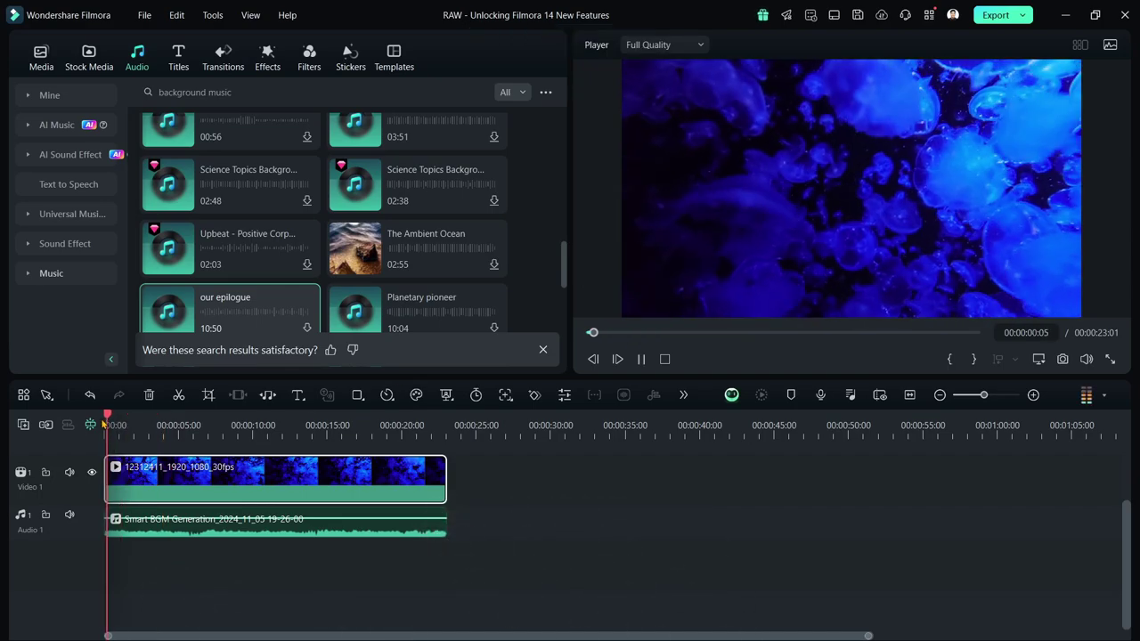
click(331, 350)
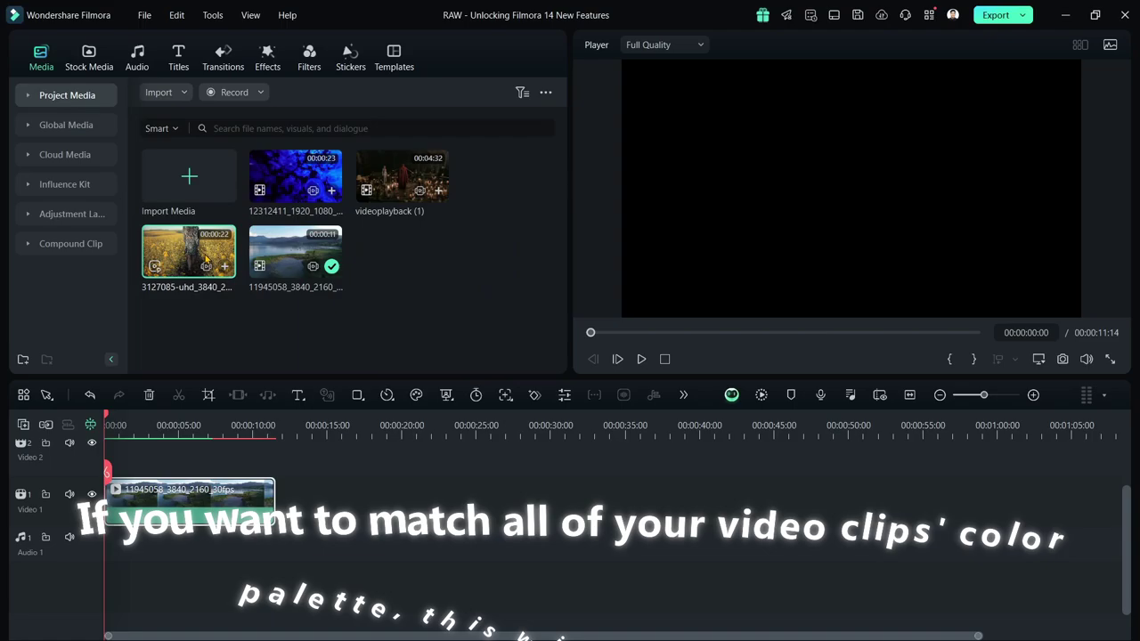
- Add the 3127085 yellow-field clip after the lake clip, preview both, and select the lake clip
drag(205, 258, 303, 503)
click(639, 359)
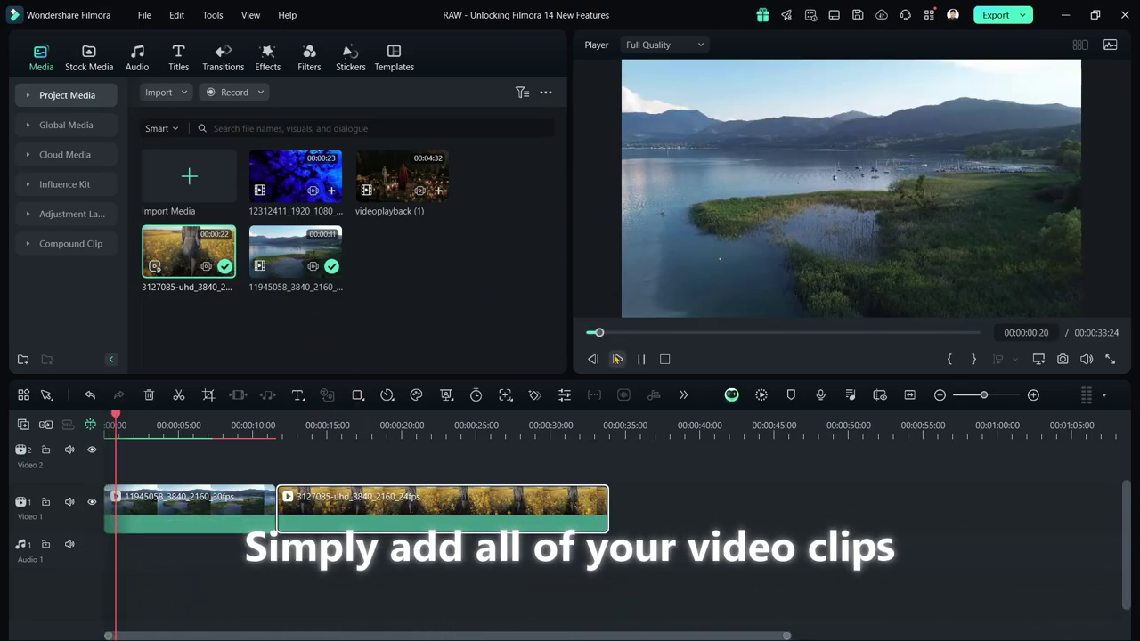
drag(133, 471, 104, 471)
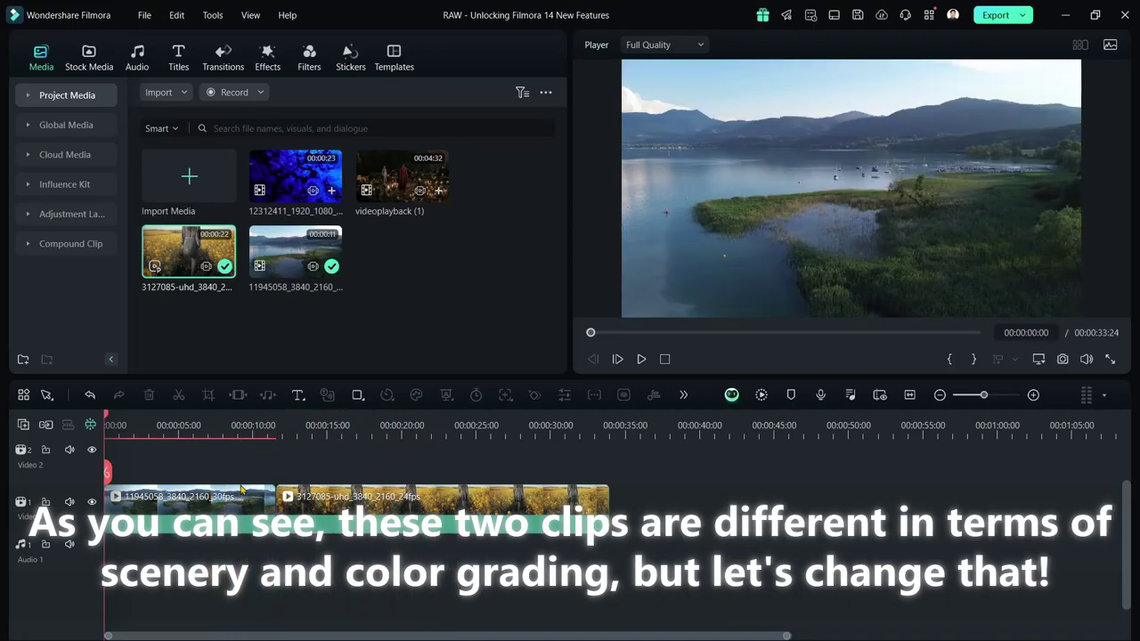
click(240, 495)
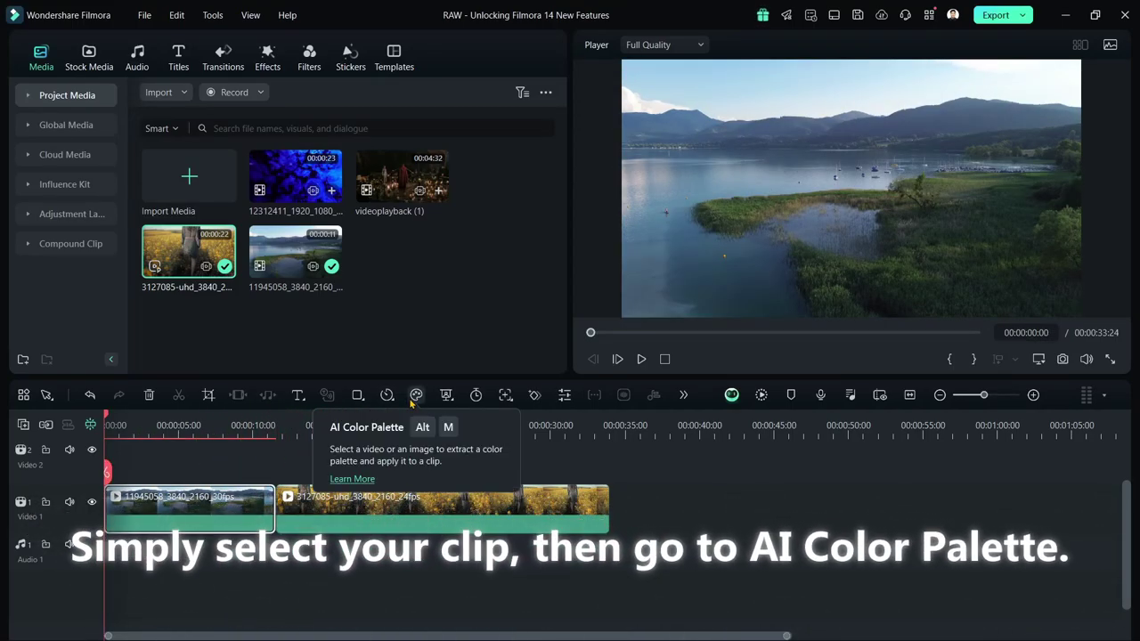
- Generate an AI Color Palette for the lake clip from a timeline frame in the field clip
click(416, 394)
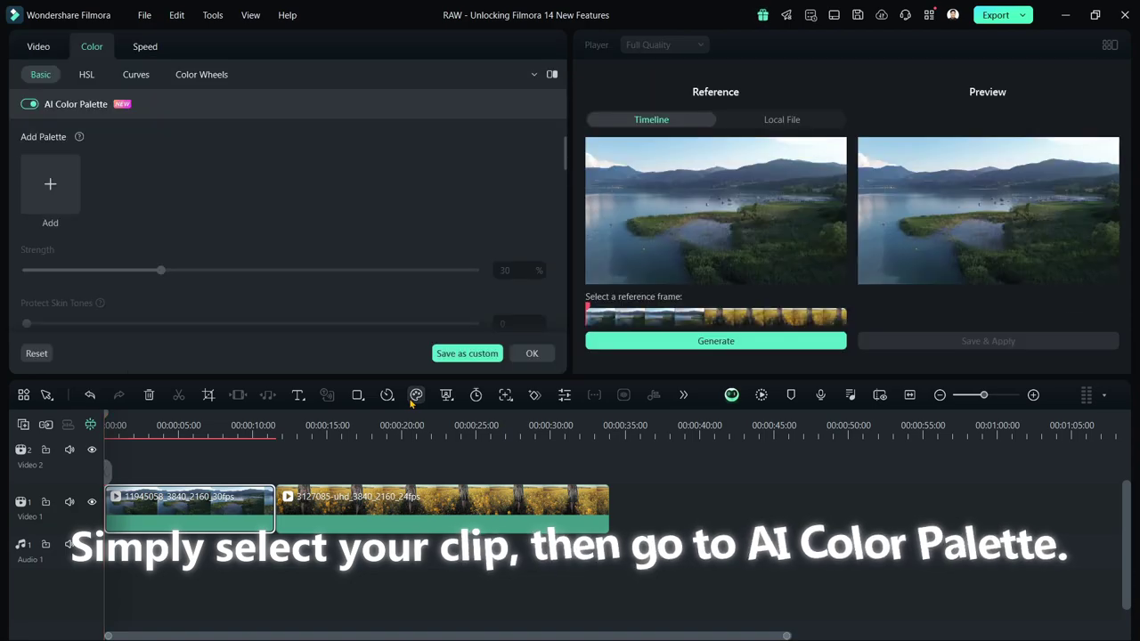
click(781, 120)
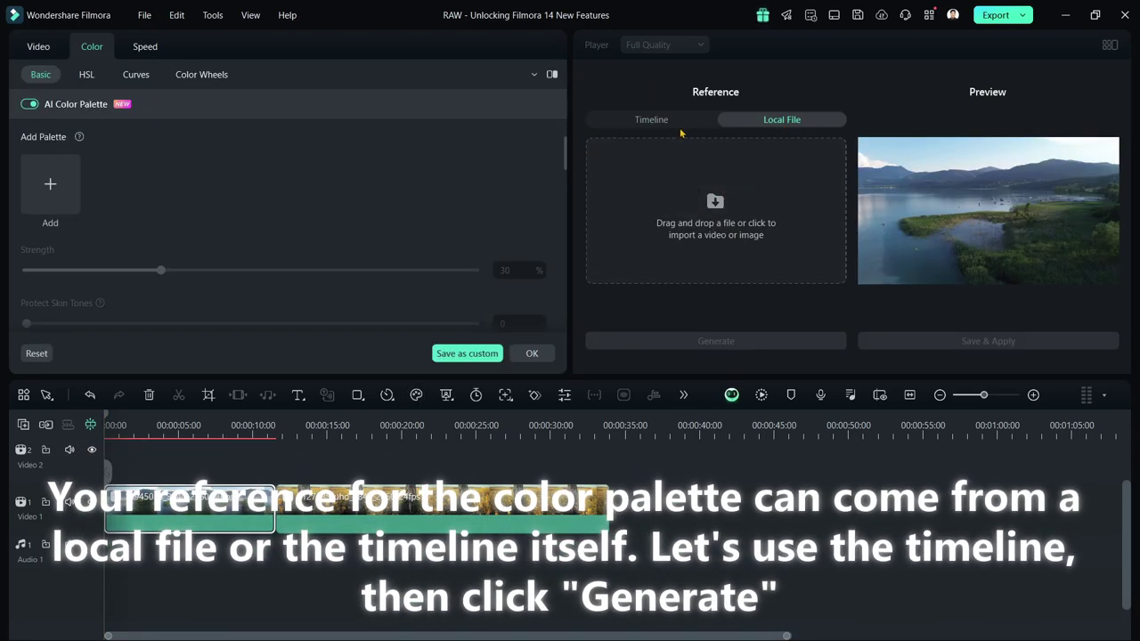
click(674, 121)
drag(587, 307, 775, 312)
click(718, 342)
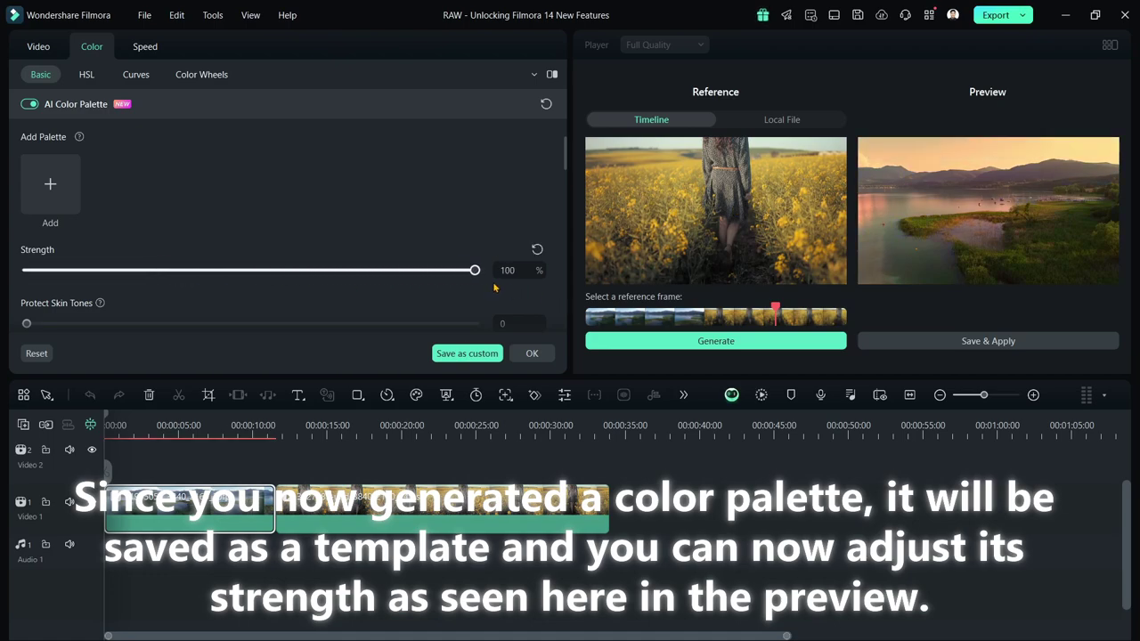
- Set the palette strength to 63% and save and apply it as My Palette1
key(Right)
key(Right)
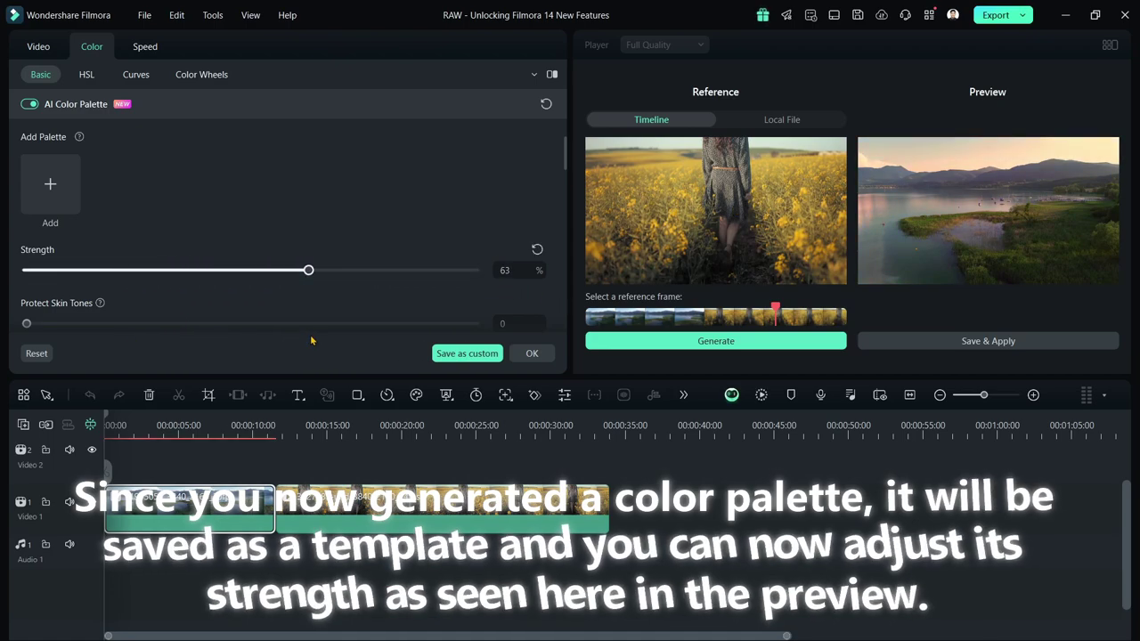
click(983, 342)
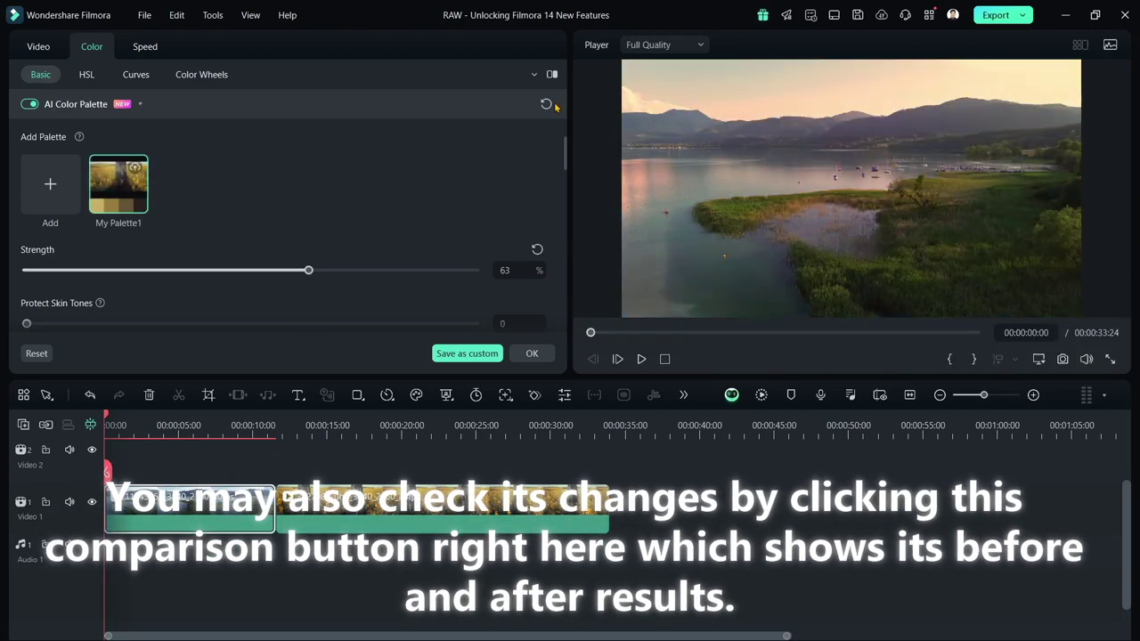
- Show the before/after comparison and save the settings as custom preset 'Field Sunset'
click(556, 75)
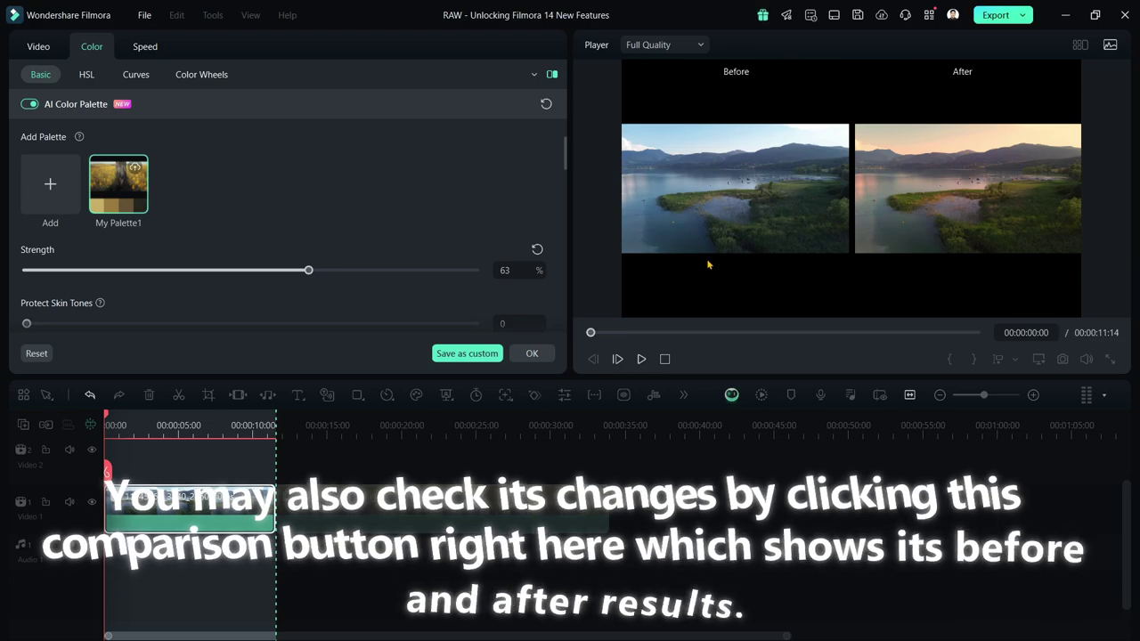
scroll(381, 272, down, 1)
click(467, 353)
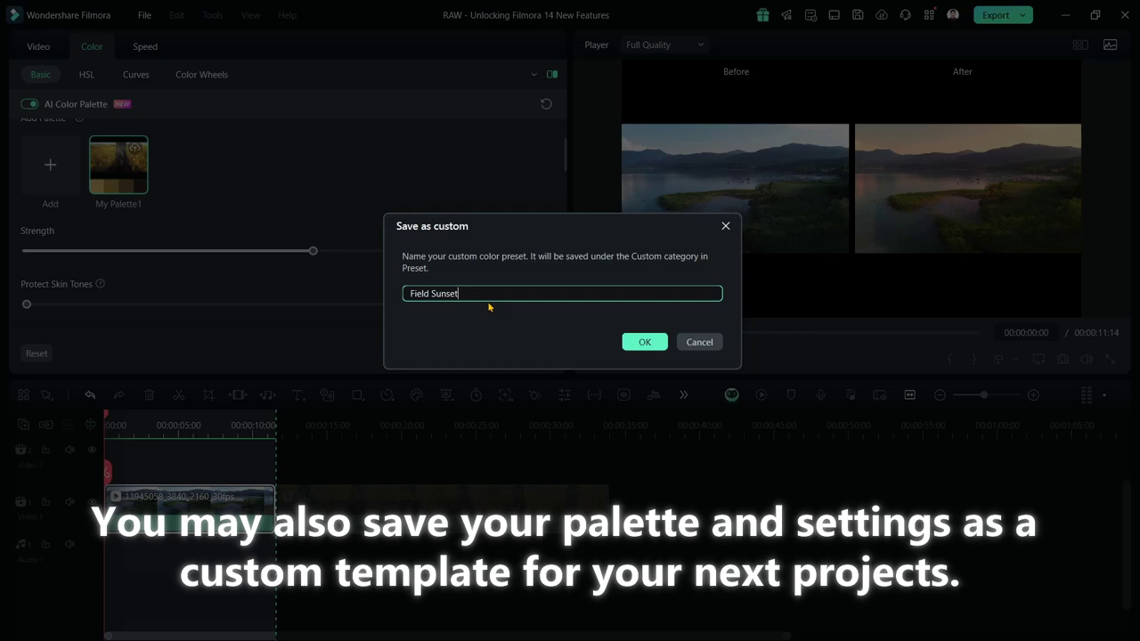
click(645, 342)
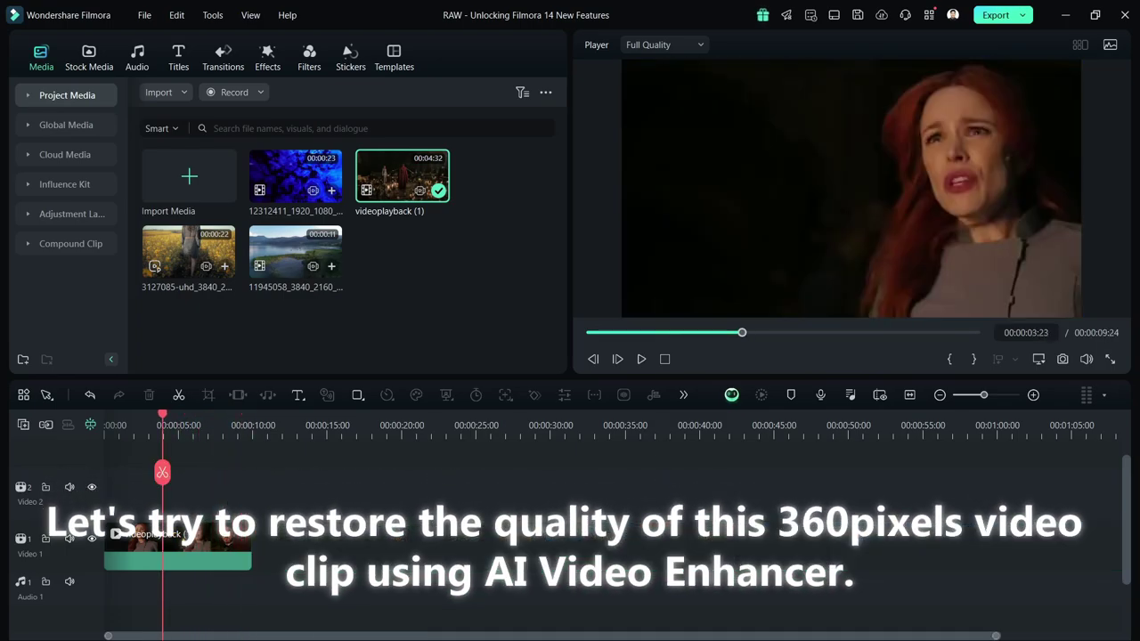
- Enhance the videoplayback (1) clip with AI Video Enhancer to produce an AIUltraHD version
click(185, 541)
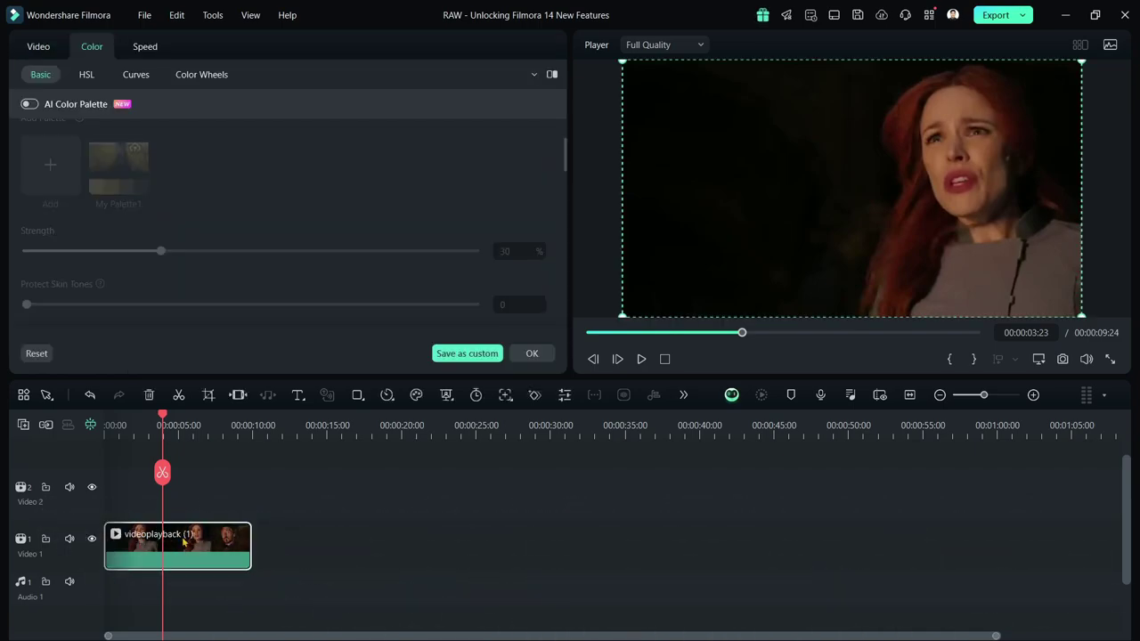
click(38, 47)
click(139, 74)
scroll(100, 219, down, 10)
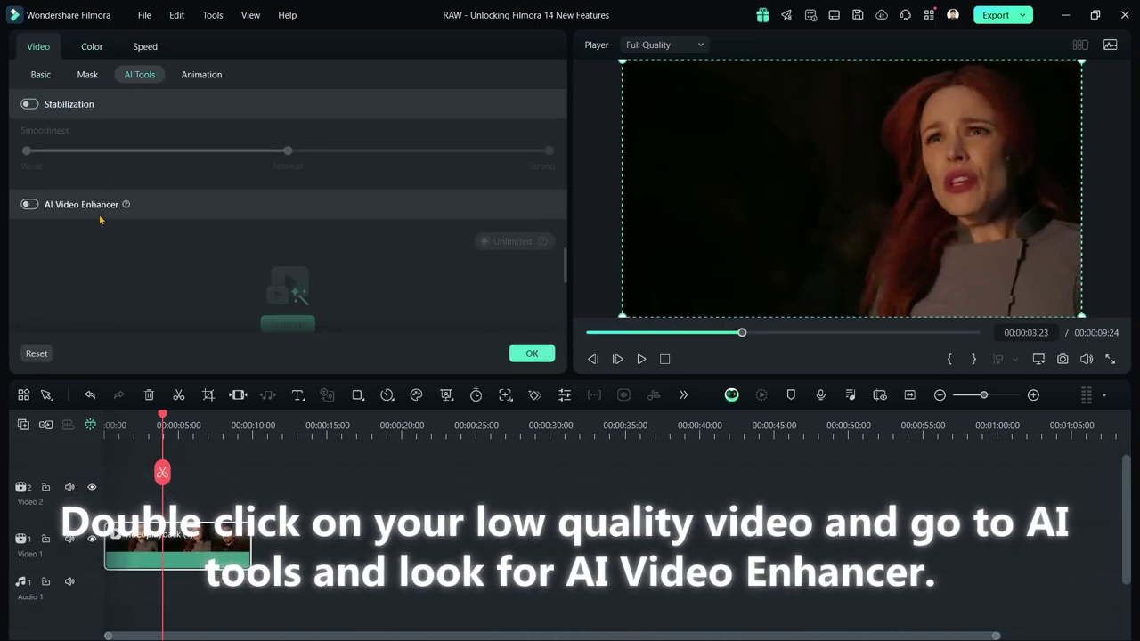
scroll(99, 219, down, 1)
scroll(73, 198, down, 1)
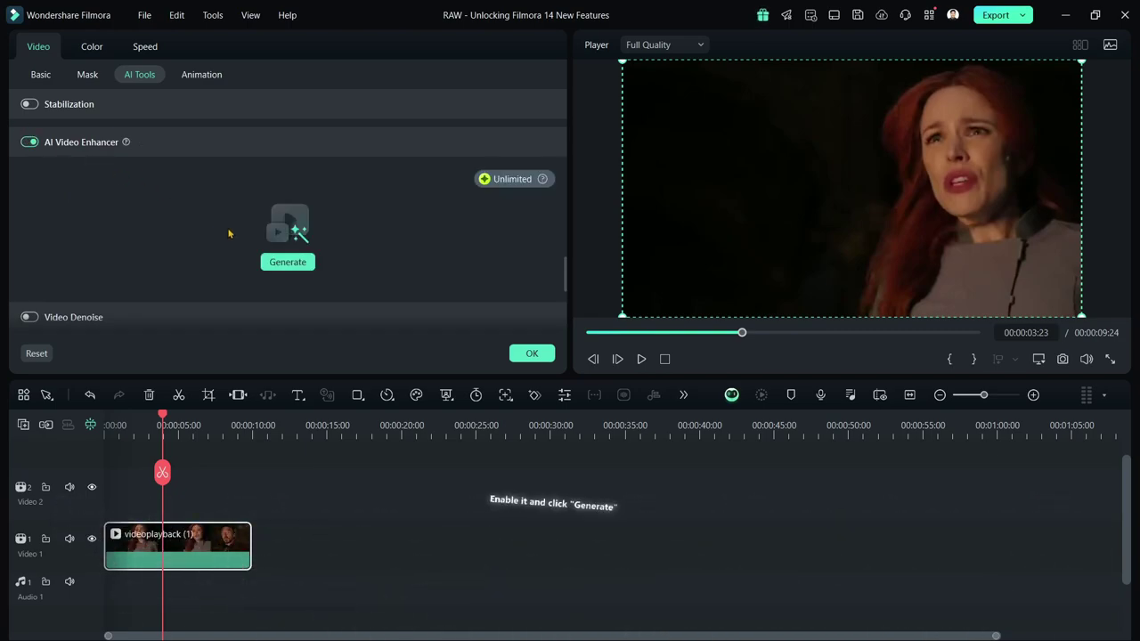
click(289, 261)
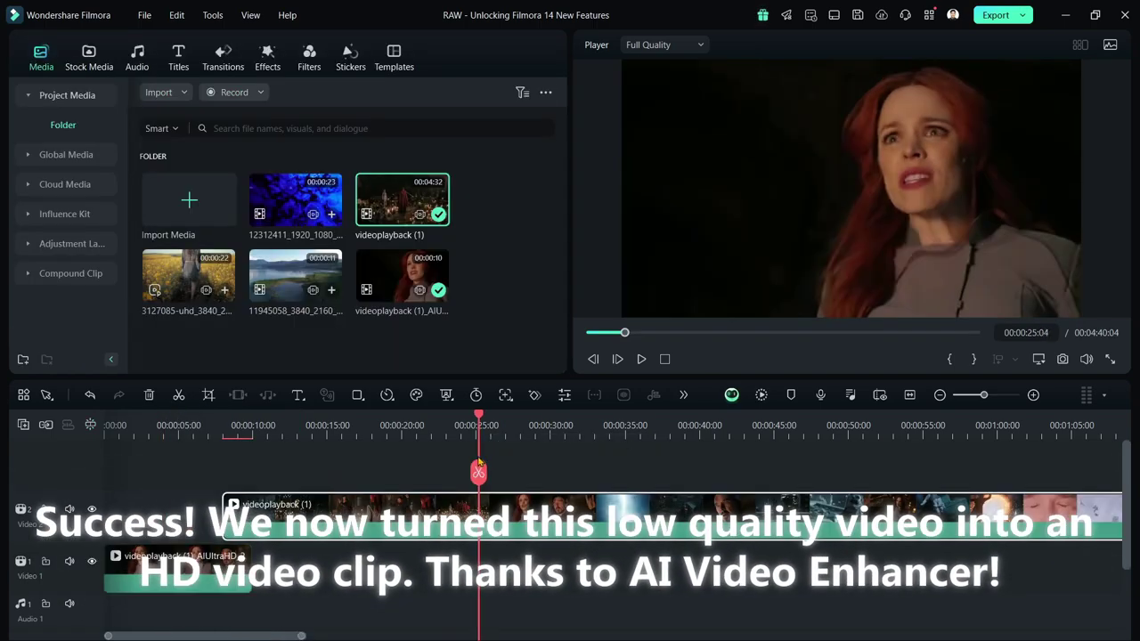
- Return the playhead to the timeline start and play back the enhanced HD clip
drag(479, 463, 4, 517)
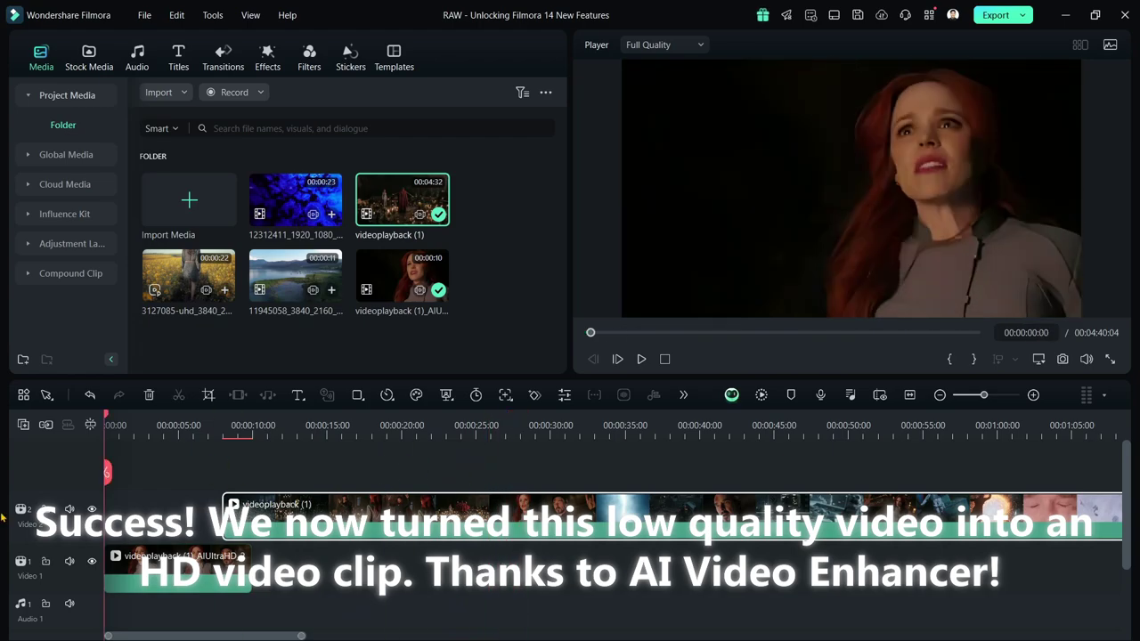
key(space)
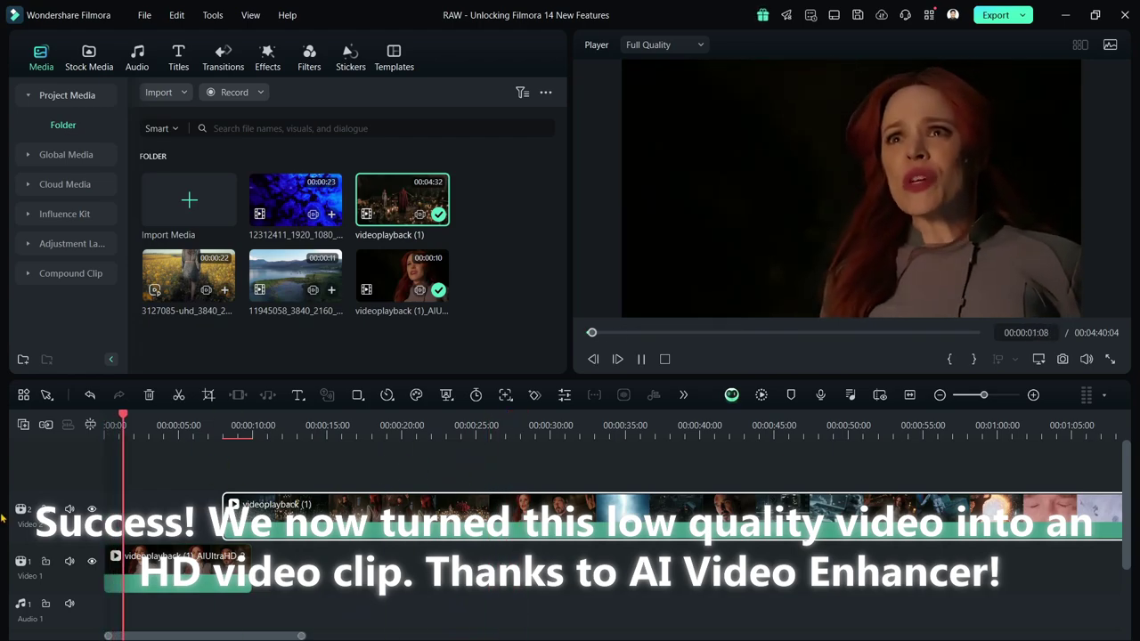